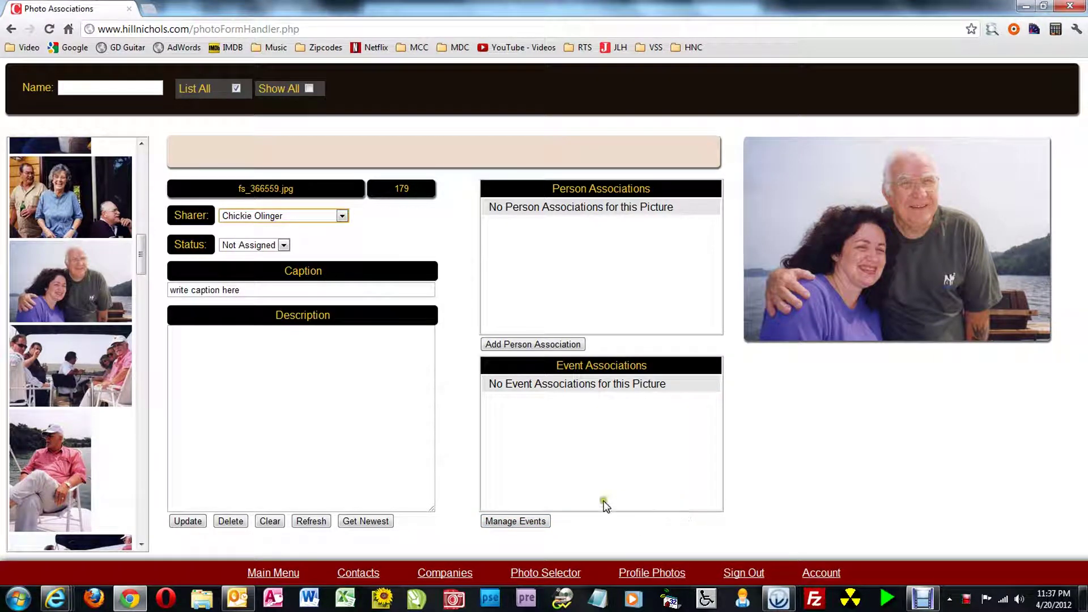
Draft a new house-boat event with 1999 Nichols Tennesse Reunion as its parent event
click(526, 489)
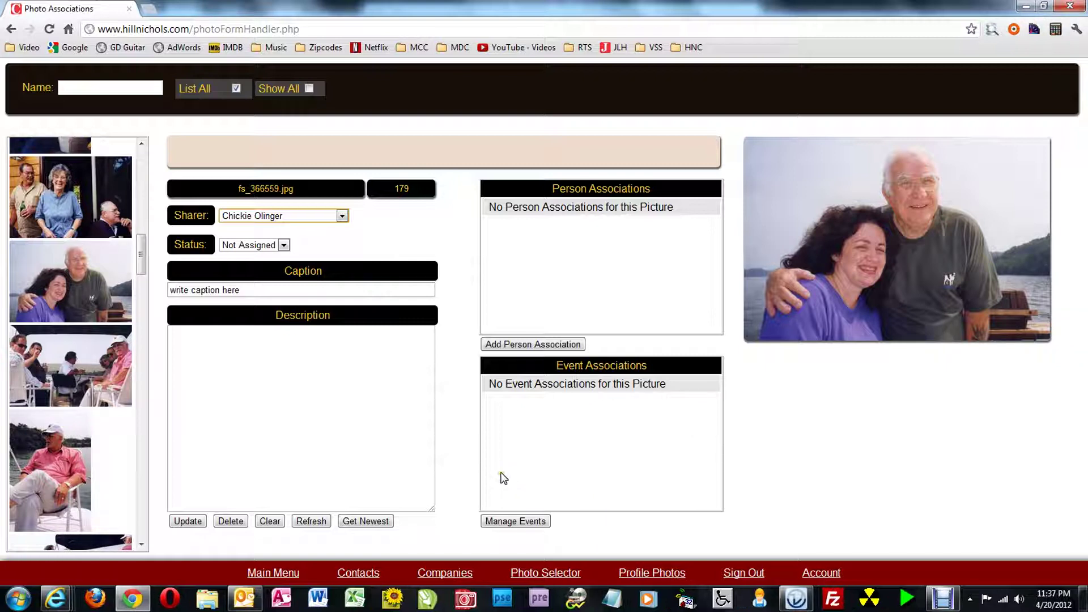
click(535, 508)
click(532, 523)
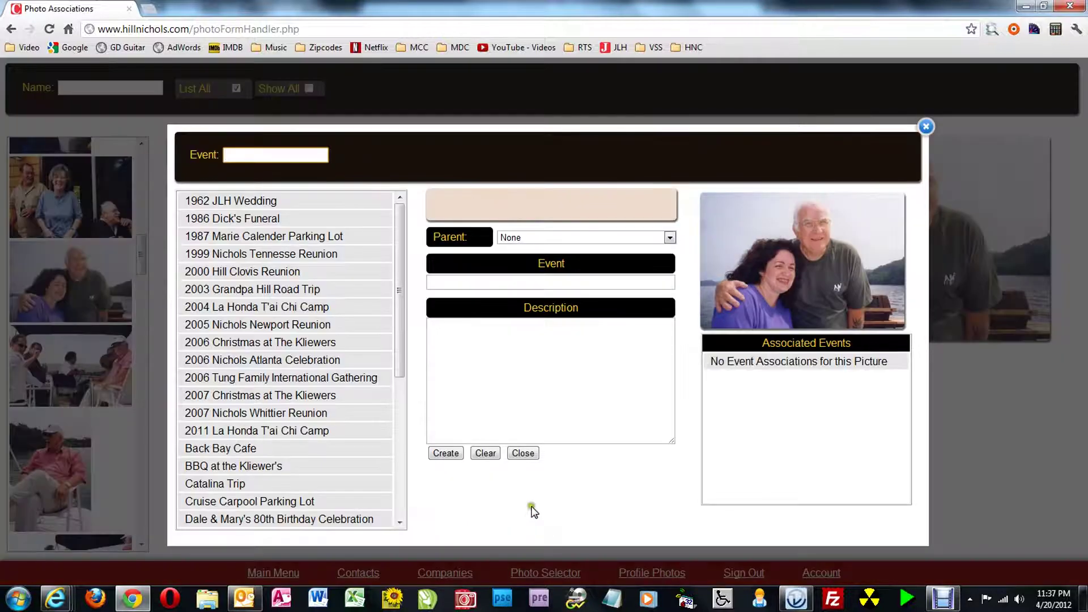
click(548, 282)
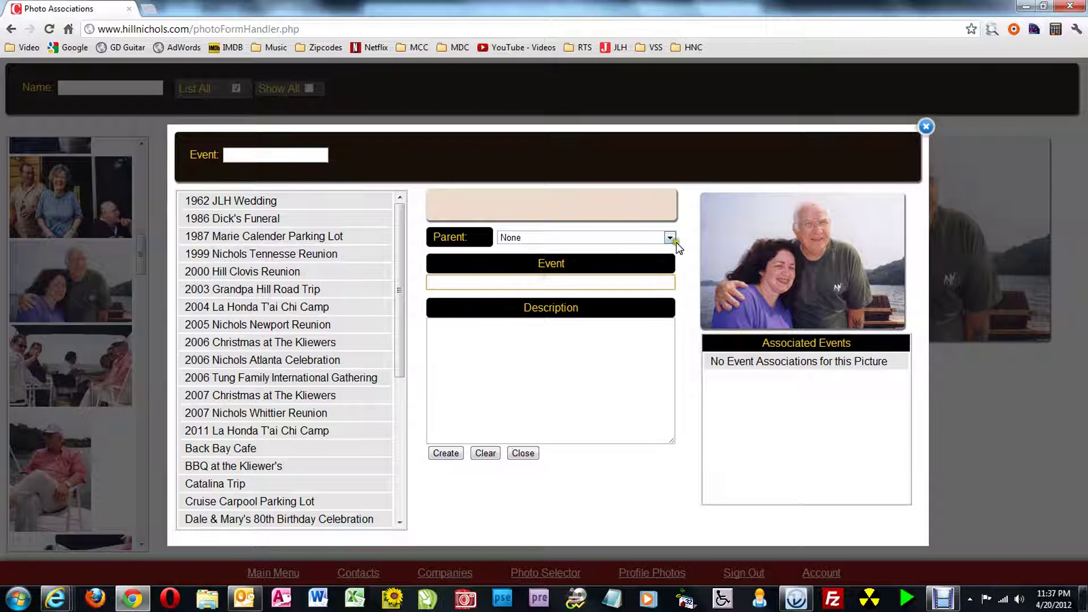
click(669, 237)
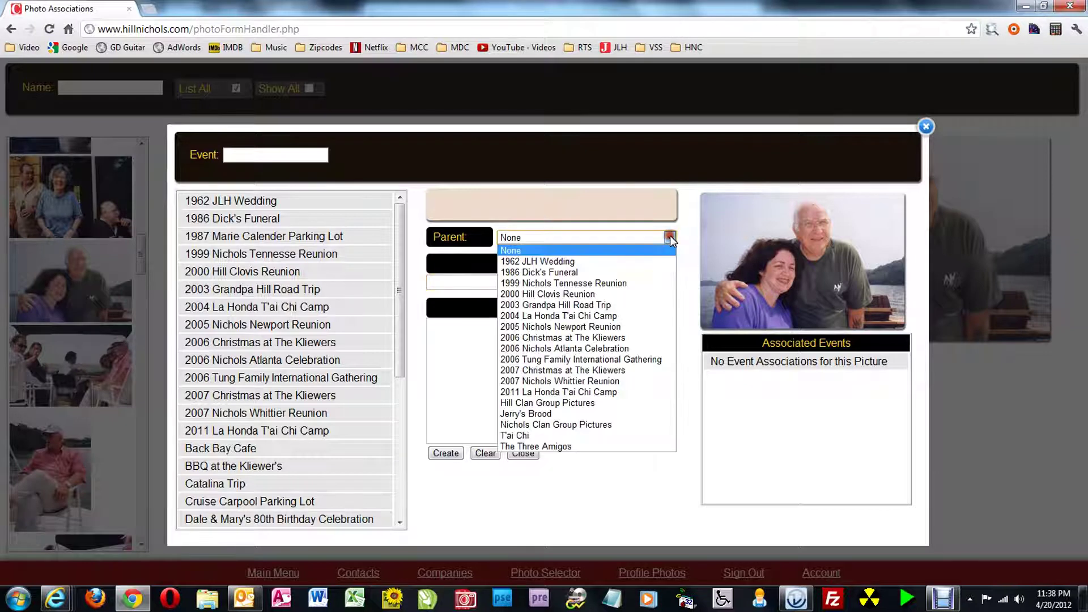
click(569, 285)
click(530, 282)
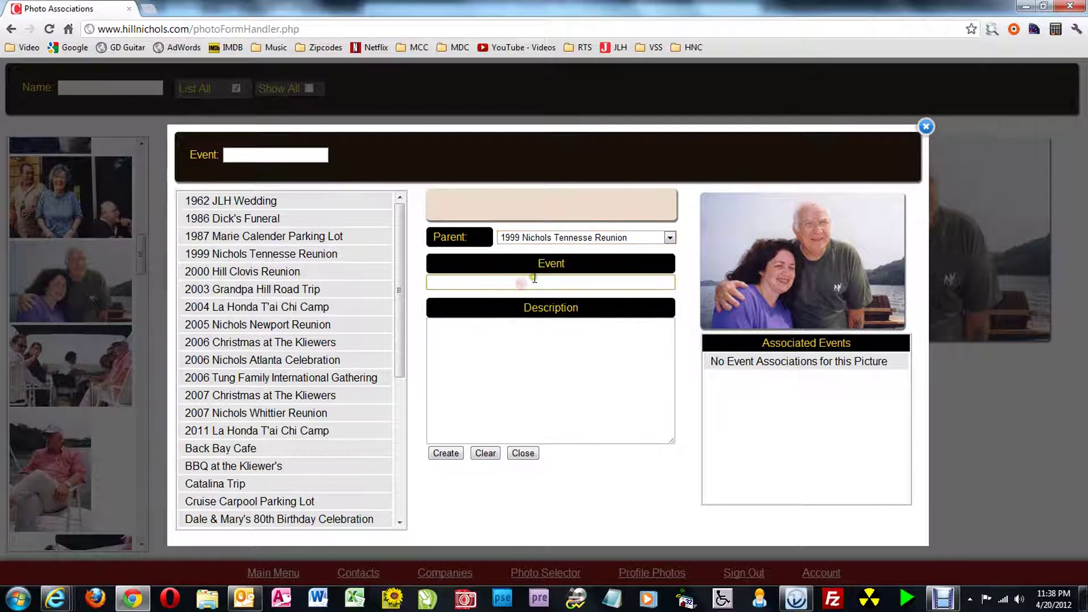
key(Tab)
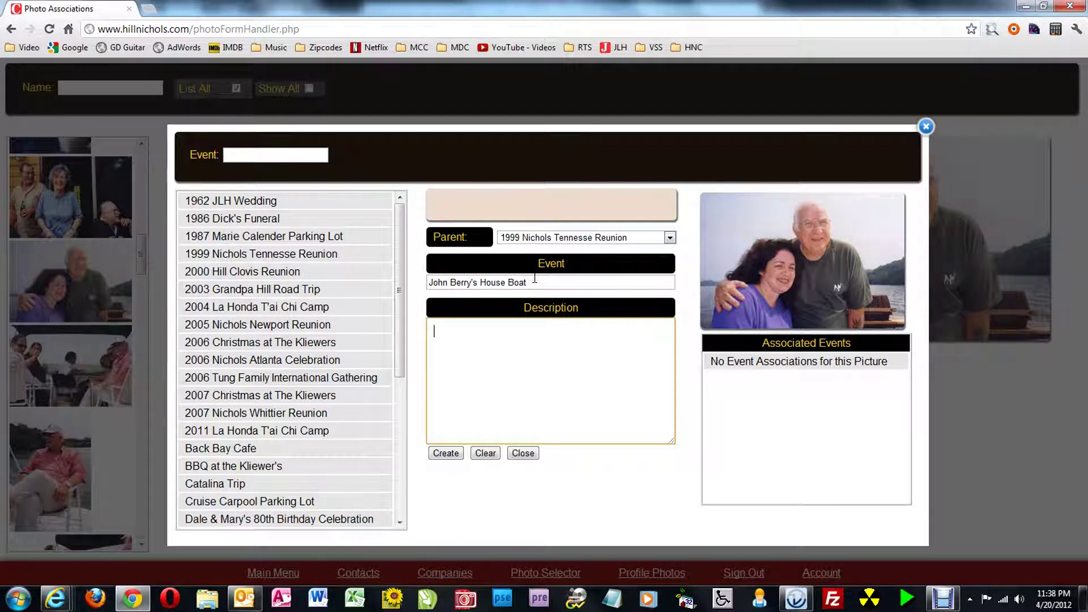
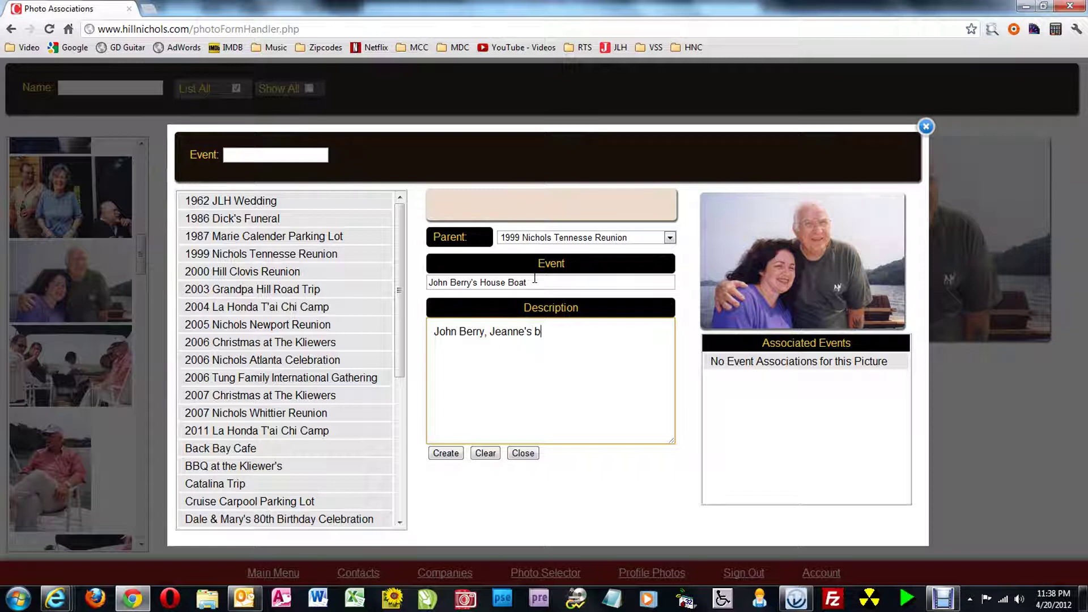
Describe the event as a day cruising on a lake aboard the house boat with the Nichols clan
text(riend at the time,)
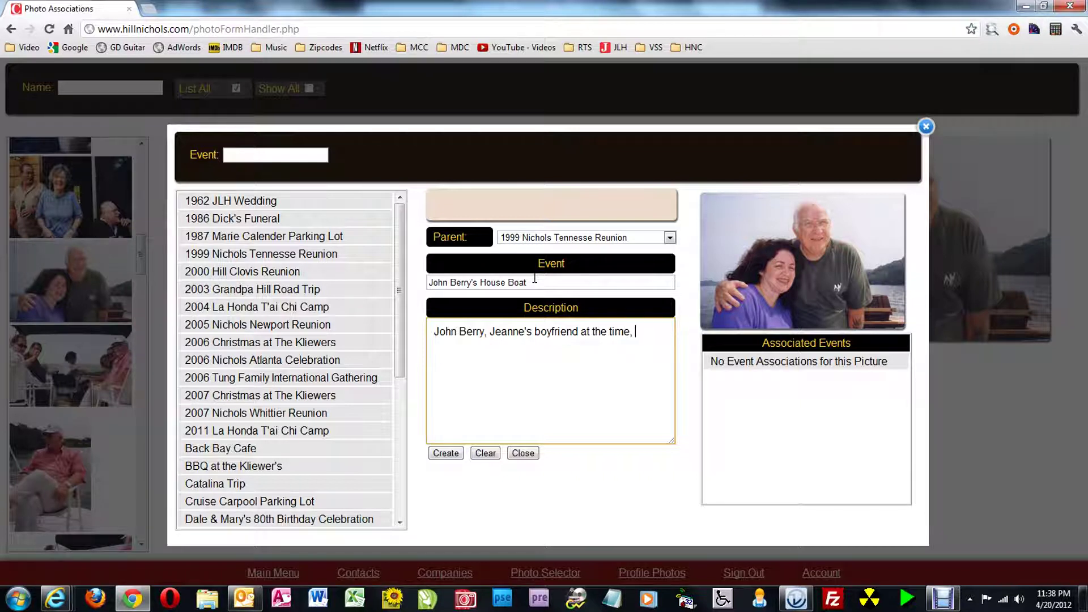
text(treated the Nichols cla)
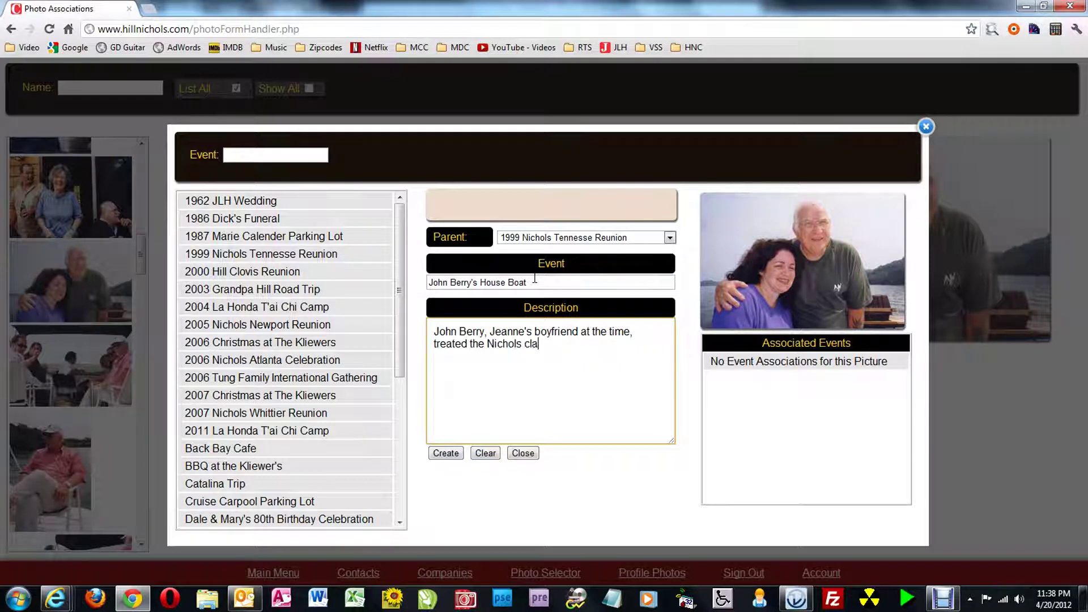
text(n to a day on his co)
key(BackSpace)
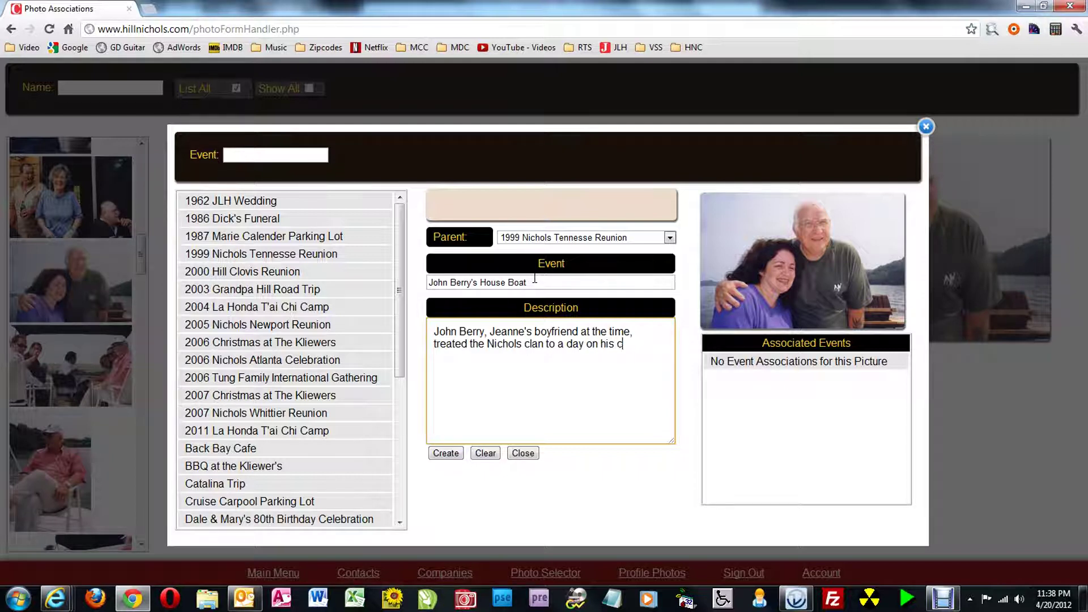
key(BackSpace)
text(house boat, crusising on)
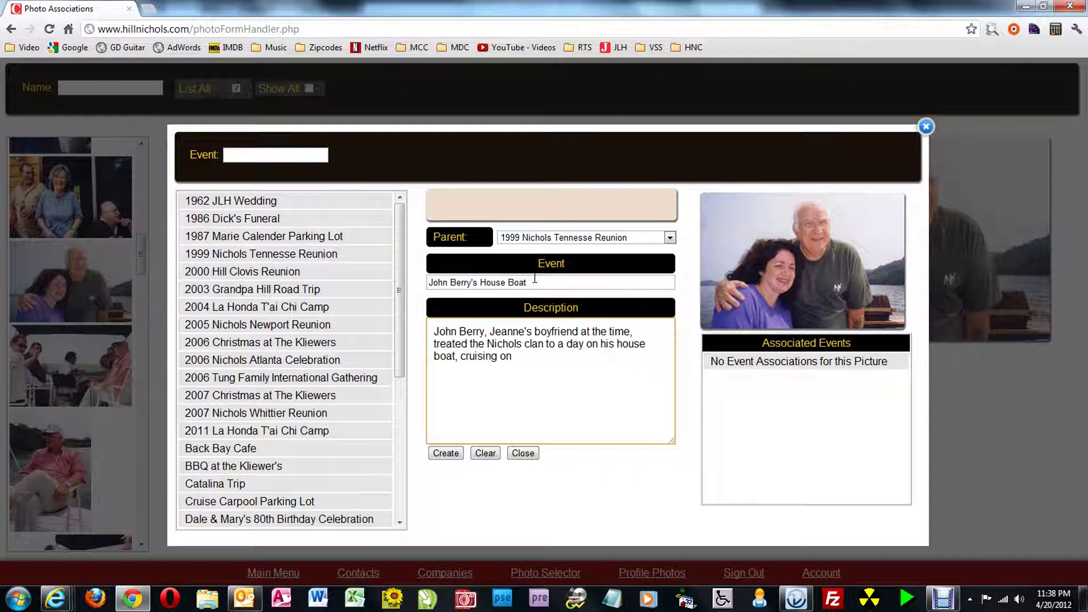
text( a lake.)
Save the house-boat event, associate it with photo fs_366559.jpg, and close the event manager
click(446, 453)
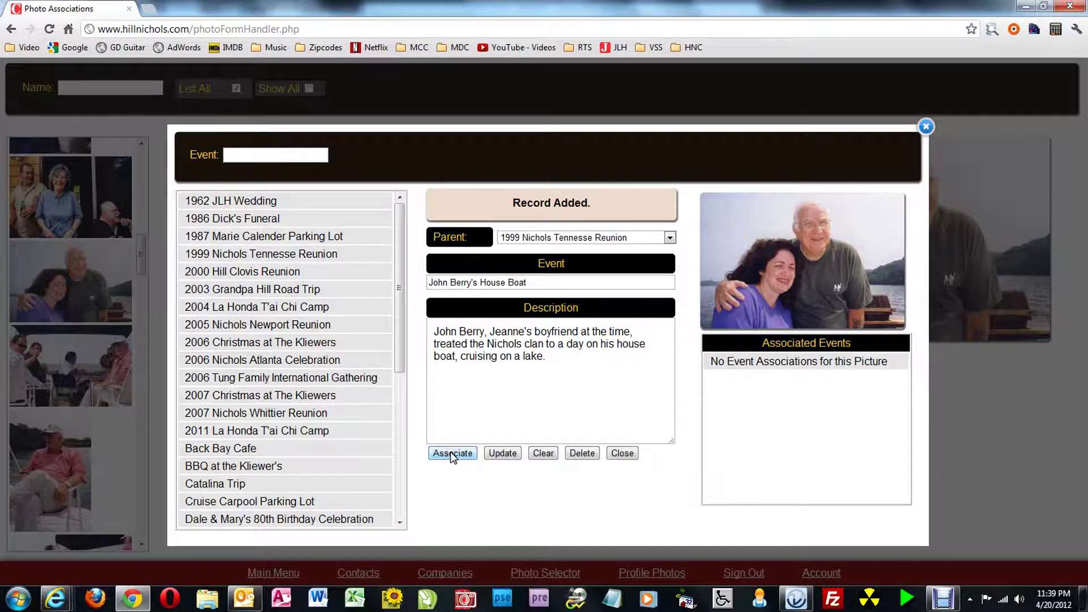
click(451, 454)
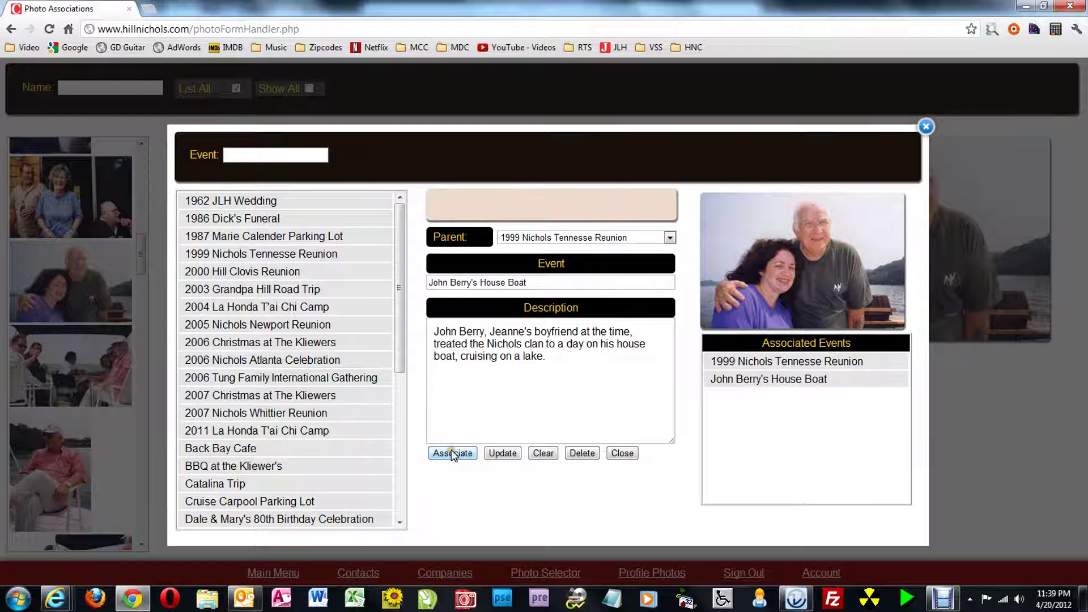
click(629, 453)
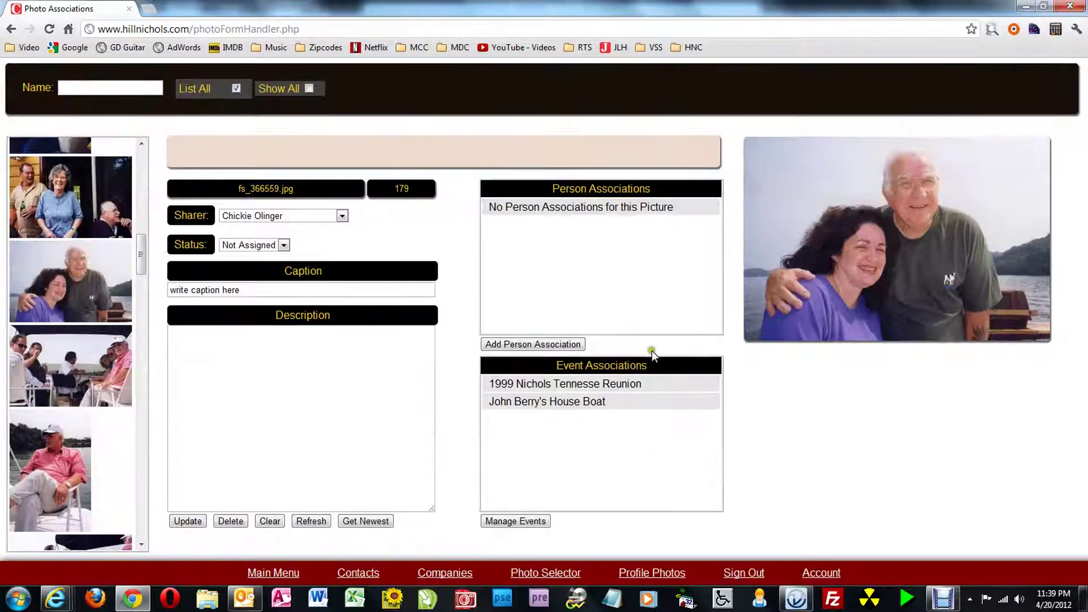
Search the people list by name and associate two relatives with the photo
click(561, 345)
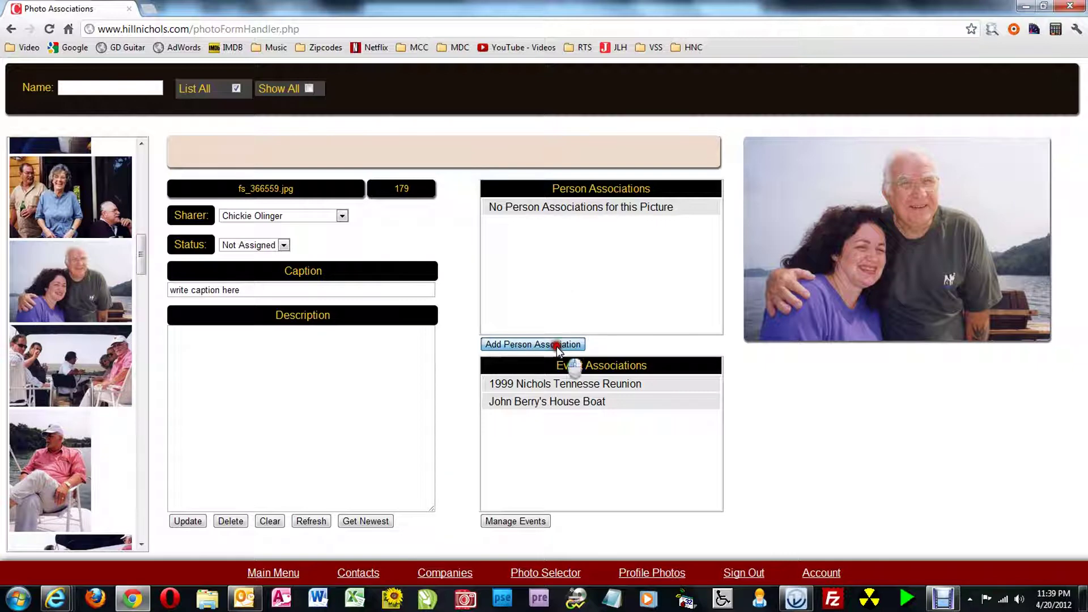
text(carol)
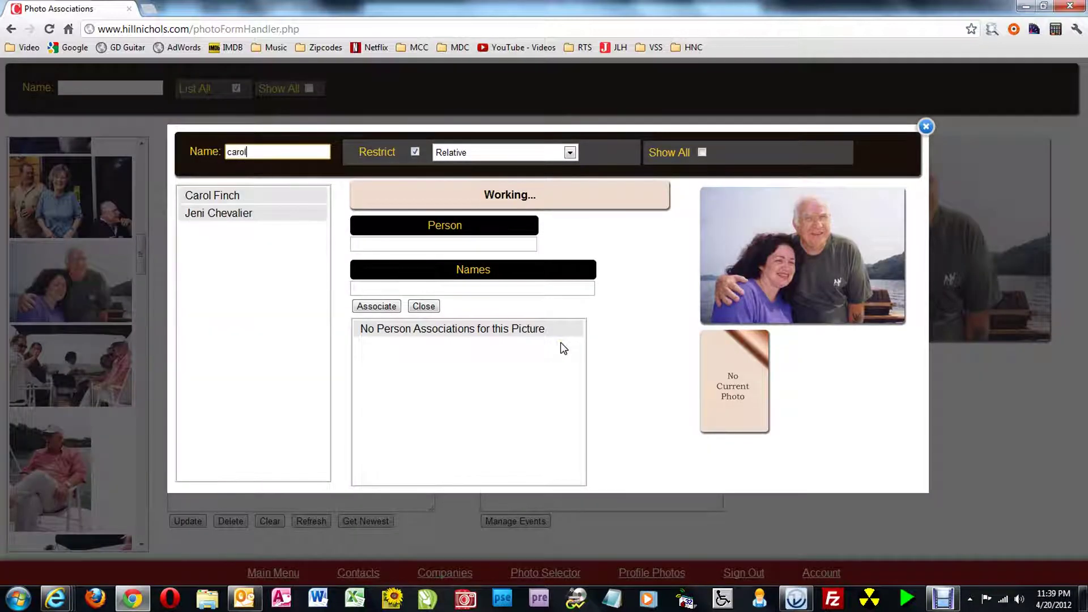
click(211, 195)
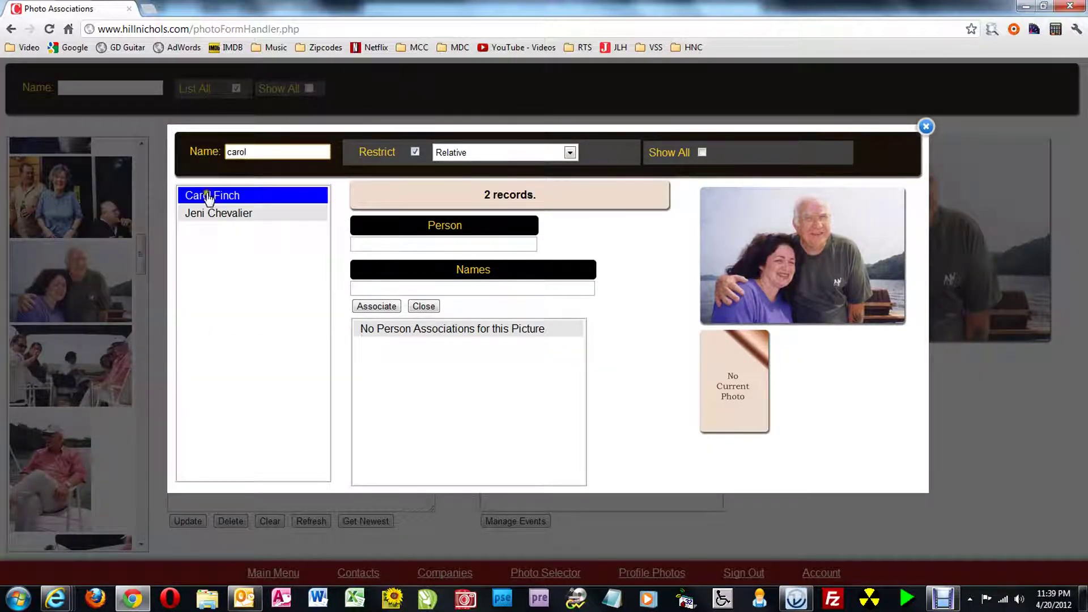
click(376, 306)
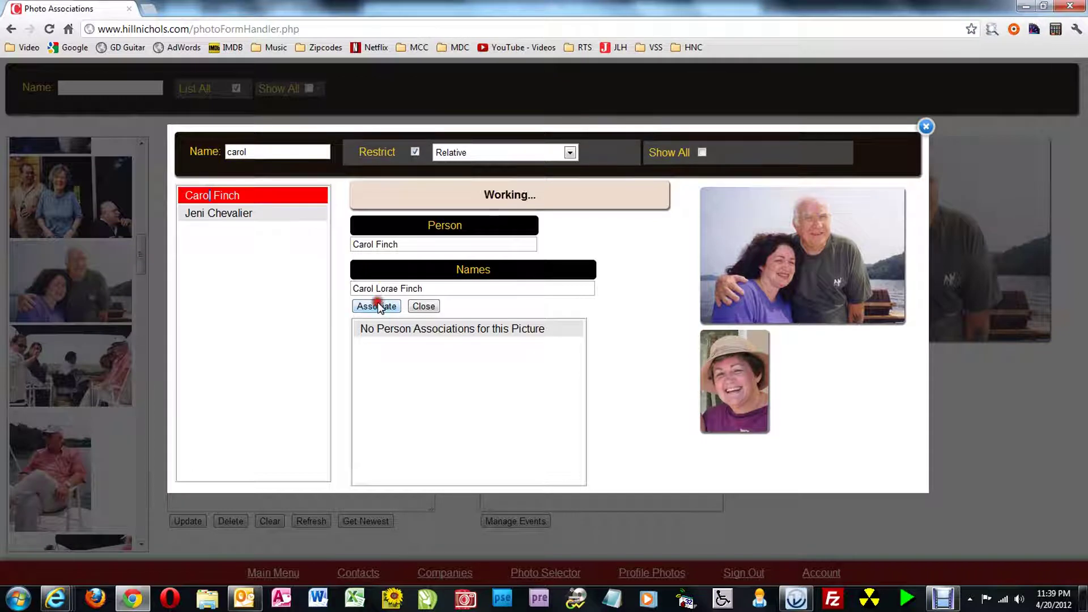
double_click(264, 153)
text(da)
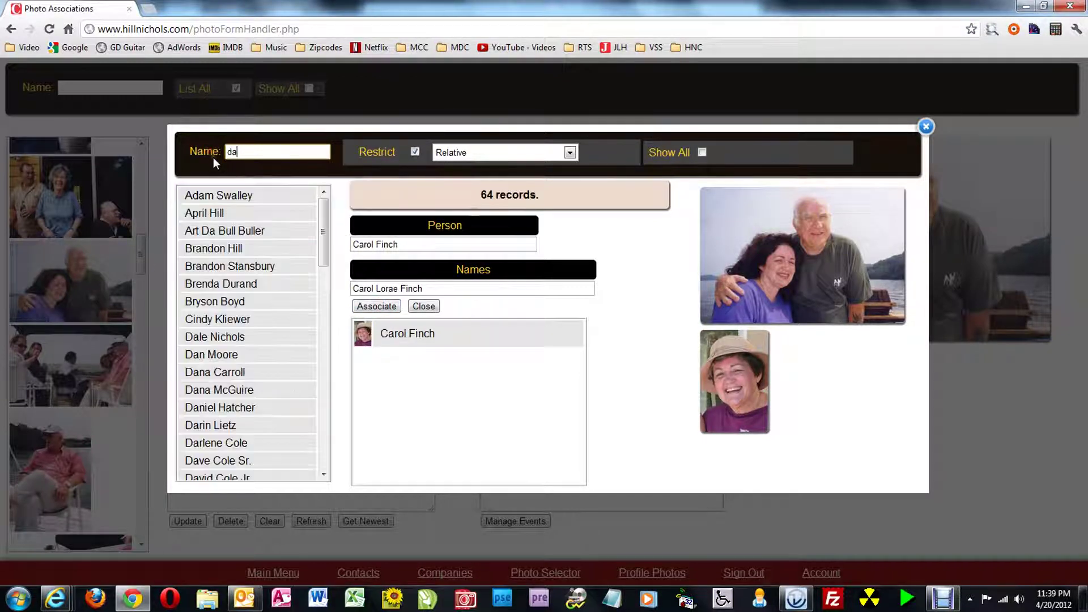
text(le)
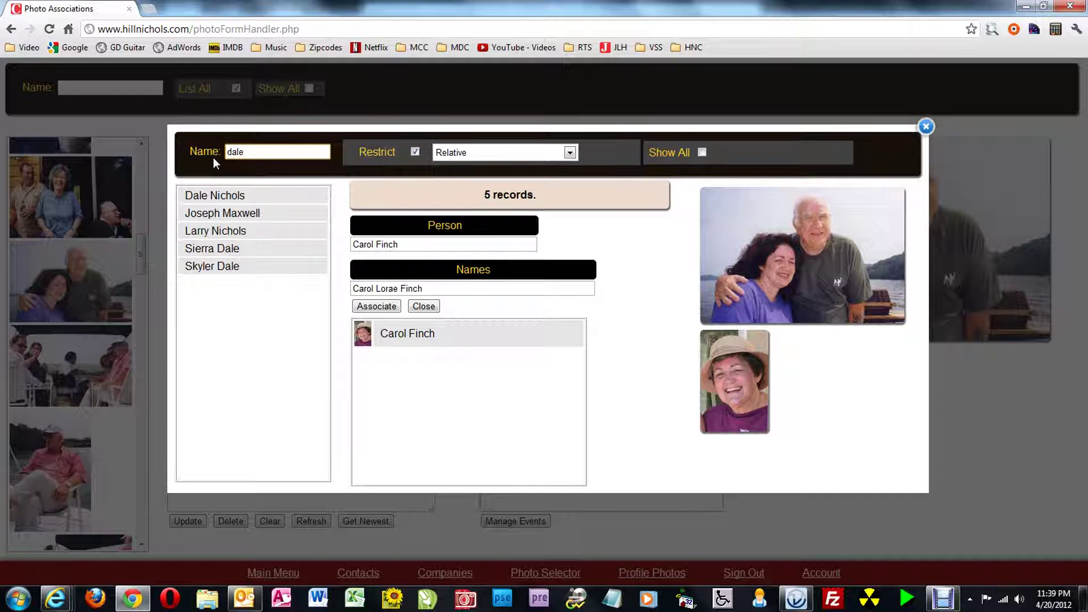
click(246, 194)
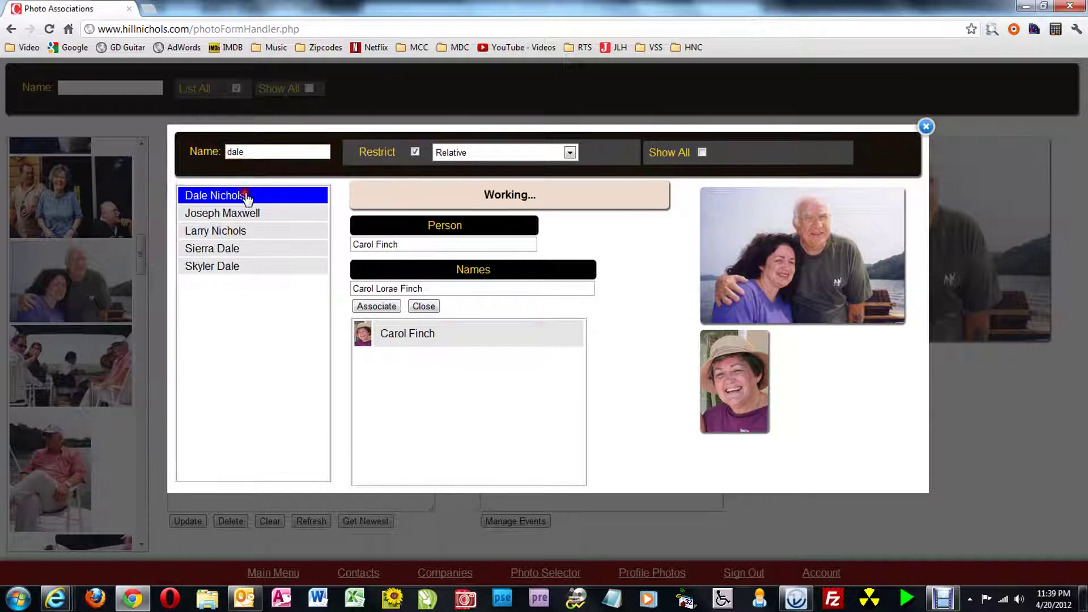
click(394, 309)
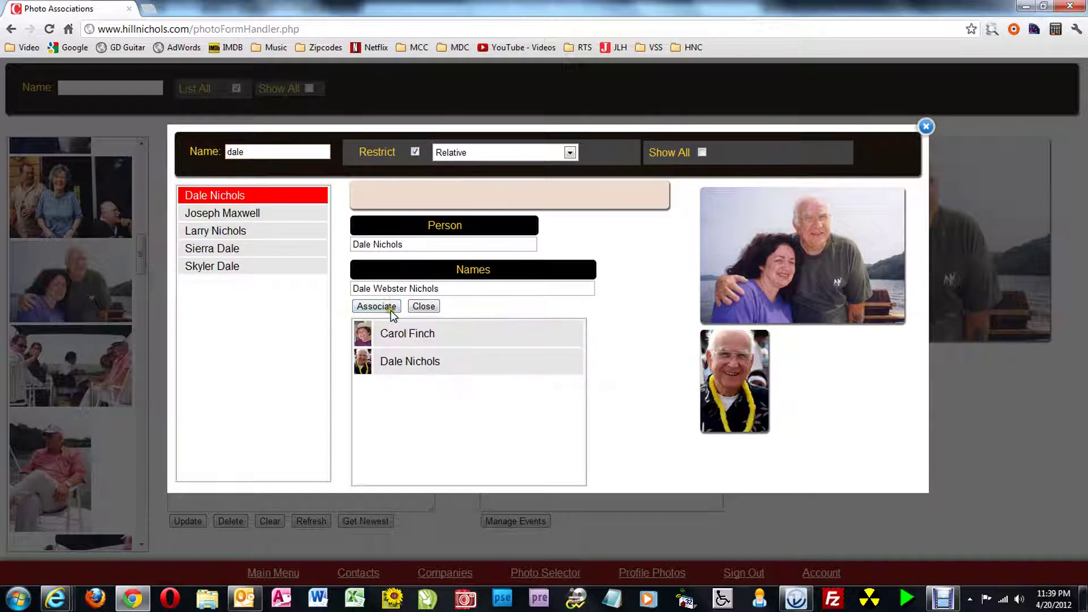
Set the caption to '1999 Nichols Tennesse Reunion' by copying the event name into it
click(437, 309)
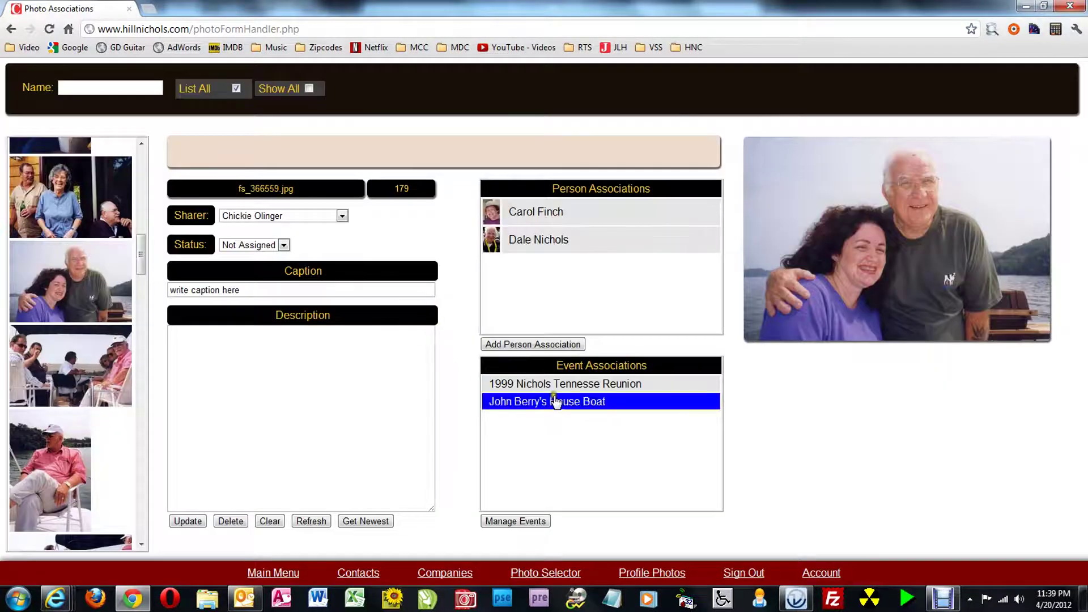
drag(652, 390, 476, 384)
key(ctrl+c)
click(266, 293)
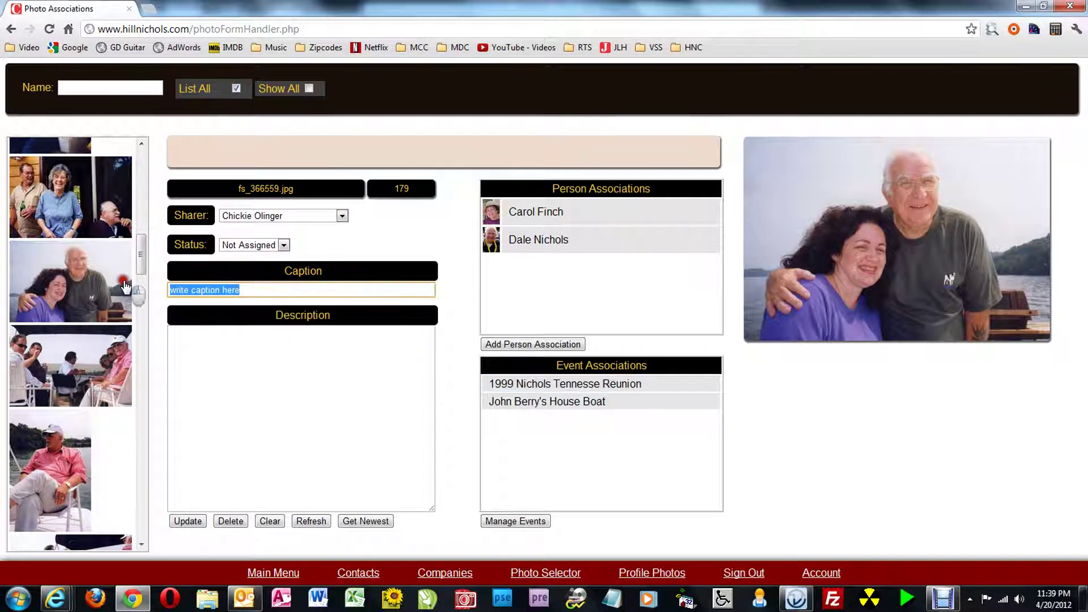
key(ctrl+v)
Write a from-left description naming both relatives aboard the house boat during the reunion
click(234, 350)
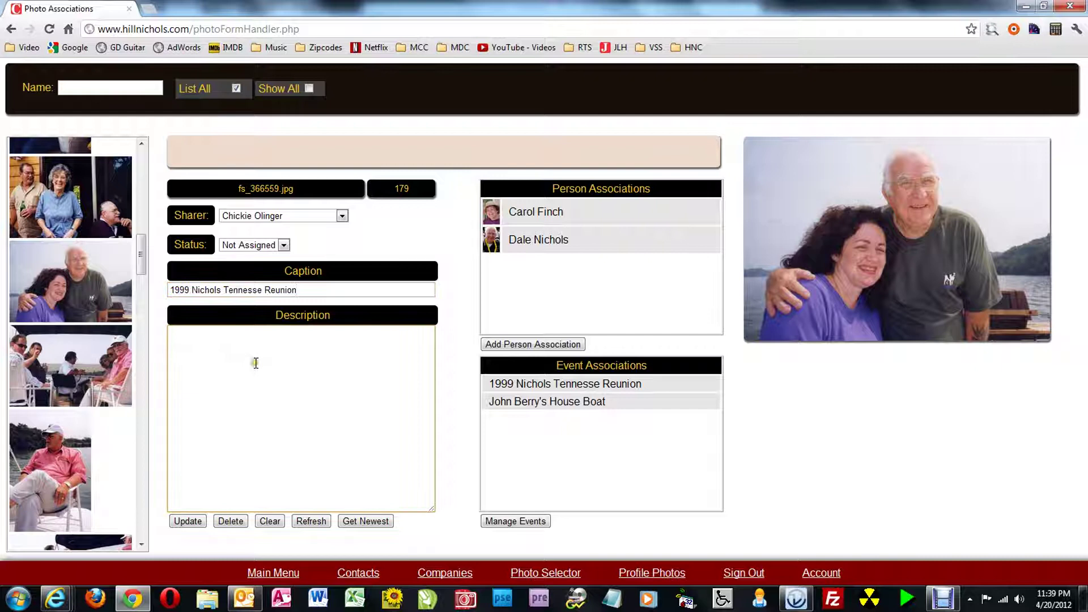
text(From left,)
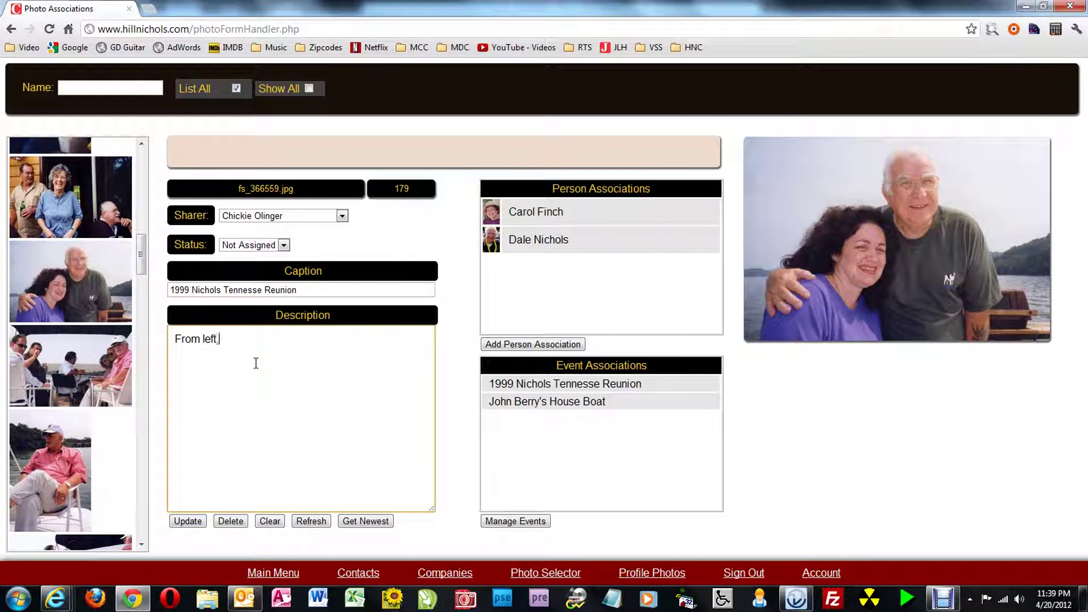
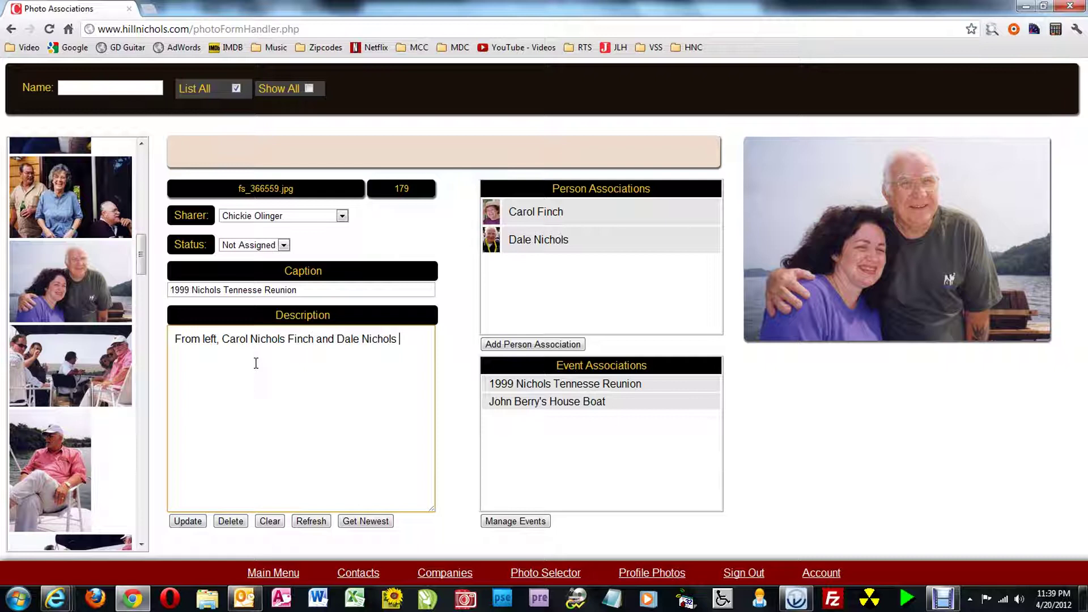
text( on bboard)
key(Left)
key(Left)
key(Left)
key(End)
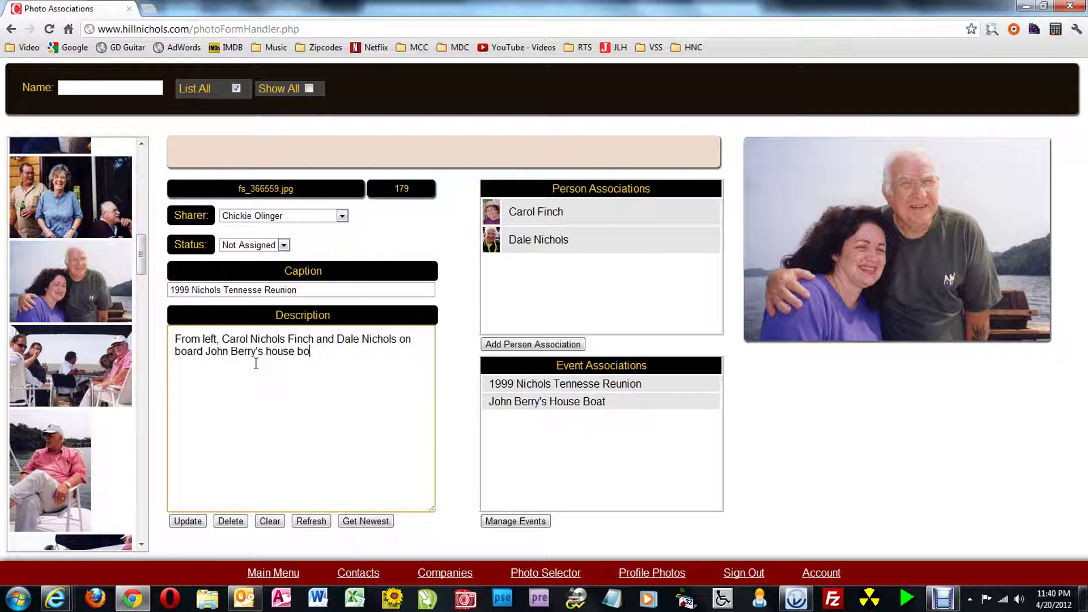
text(at during)
key(ctrl+v)
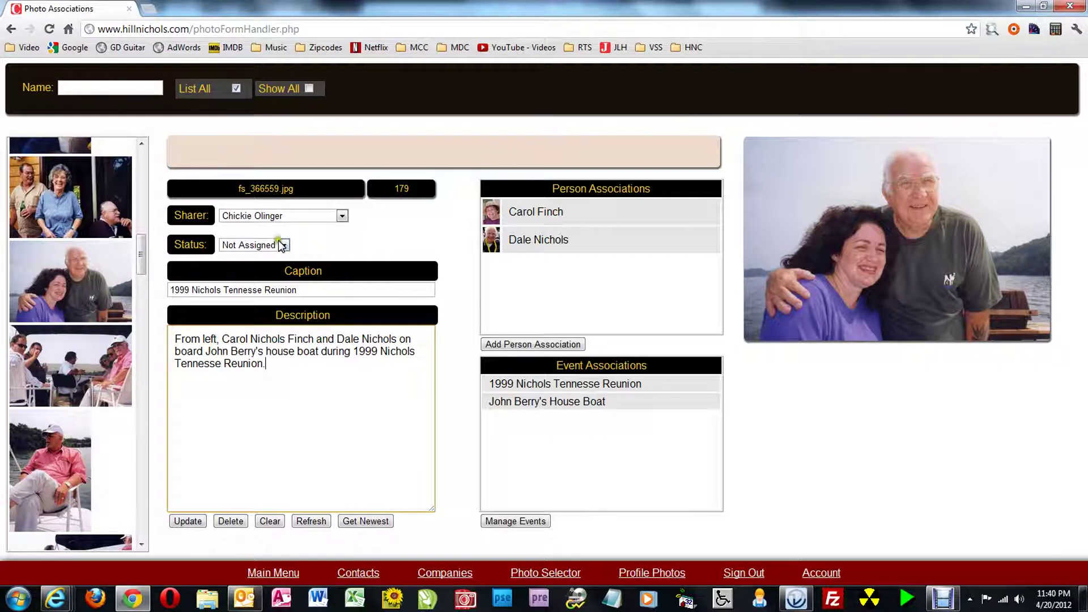
Save the photo record with status Not Assigned and preview it with its caption
click(283, 245)
click(240, 269)
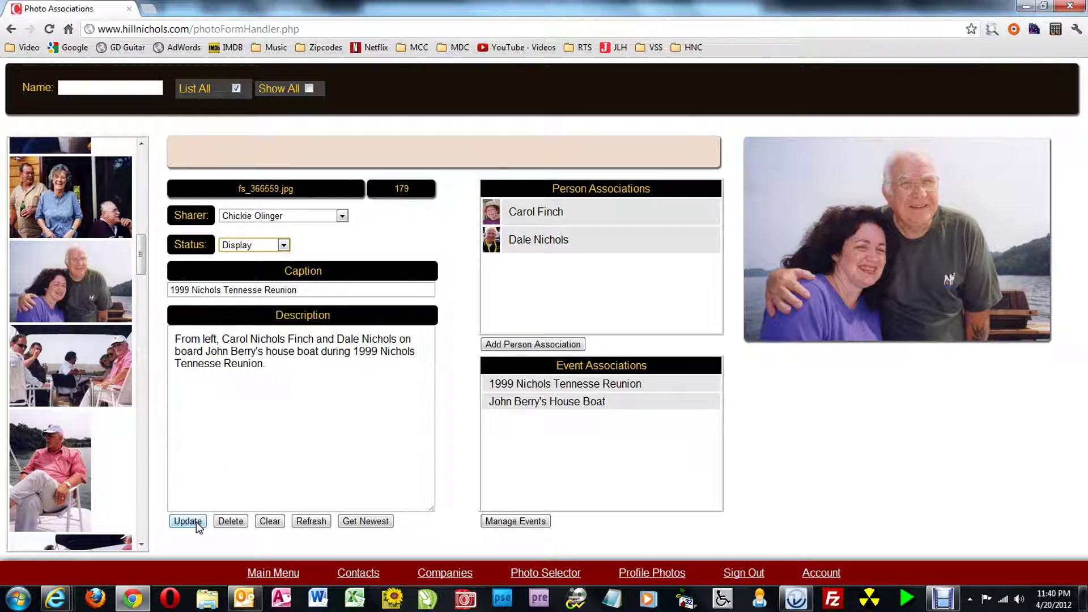
click(283, 245)
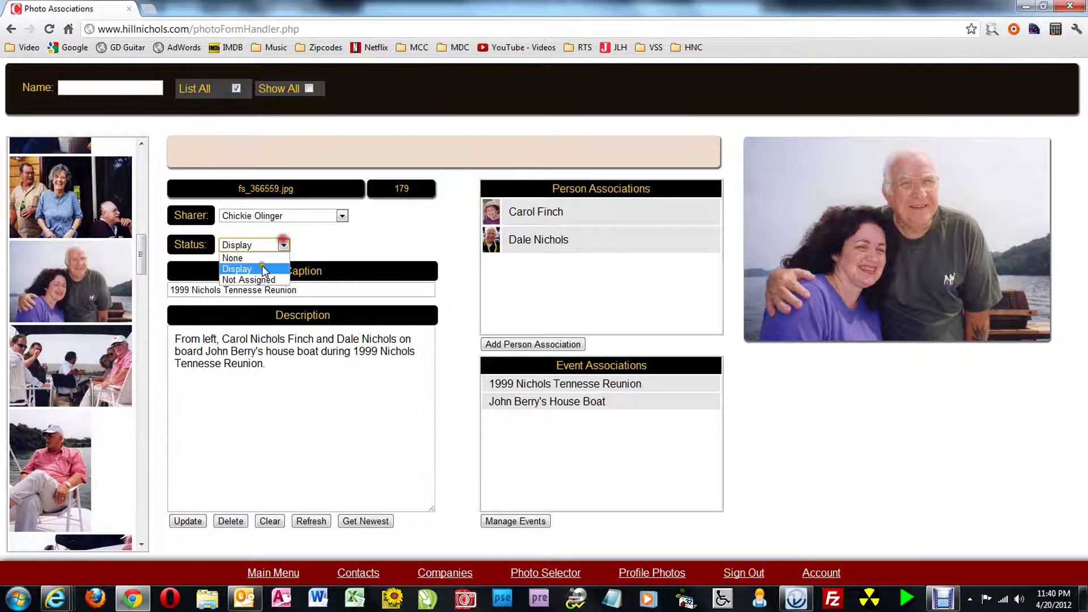
click(254, 280)
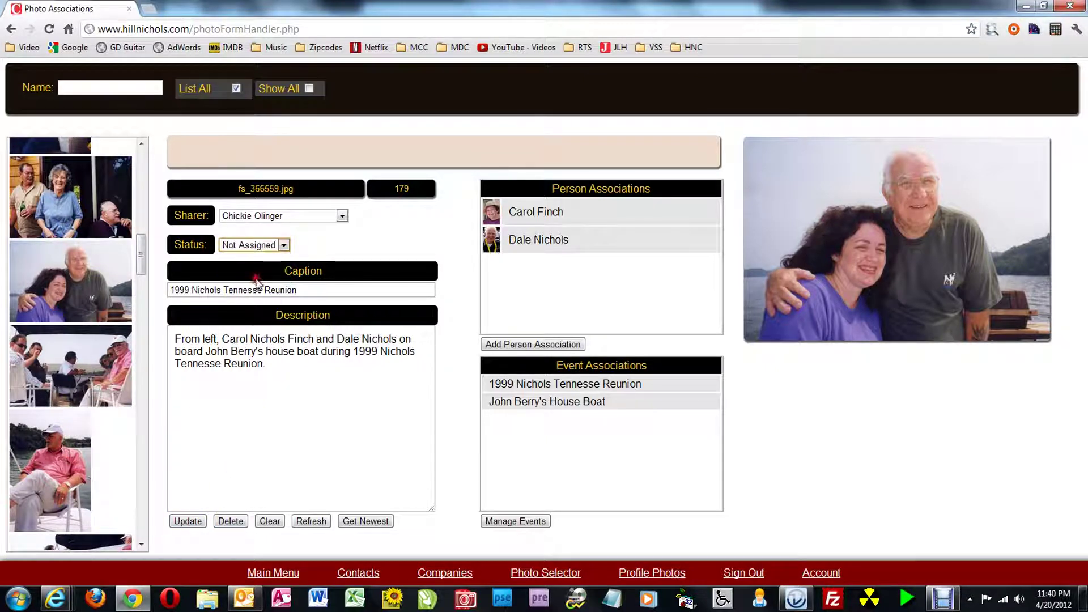
click(196, 521)
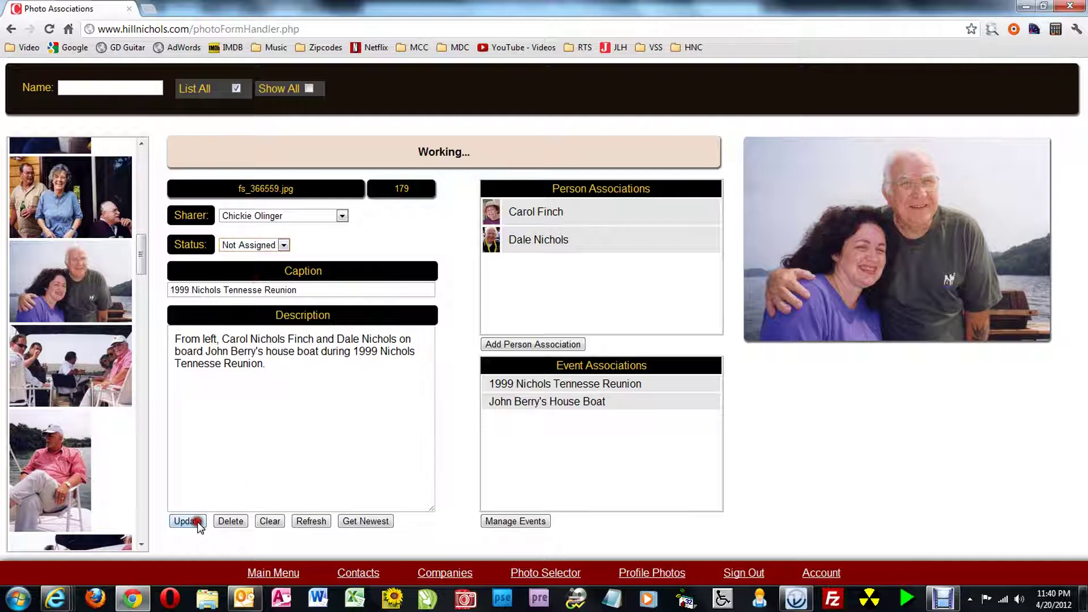
click(923, 218)
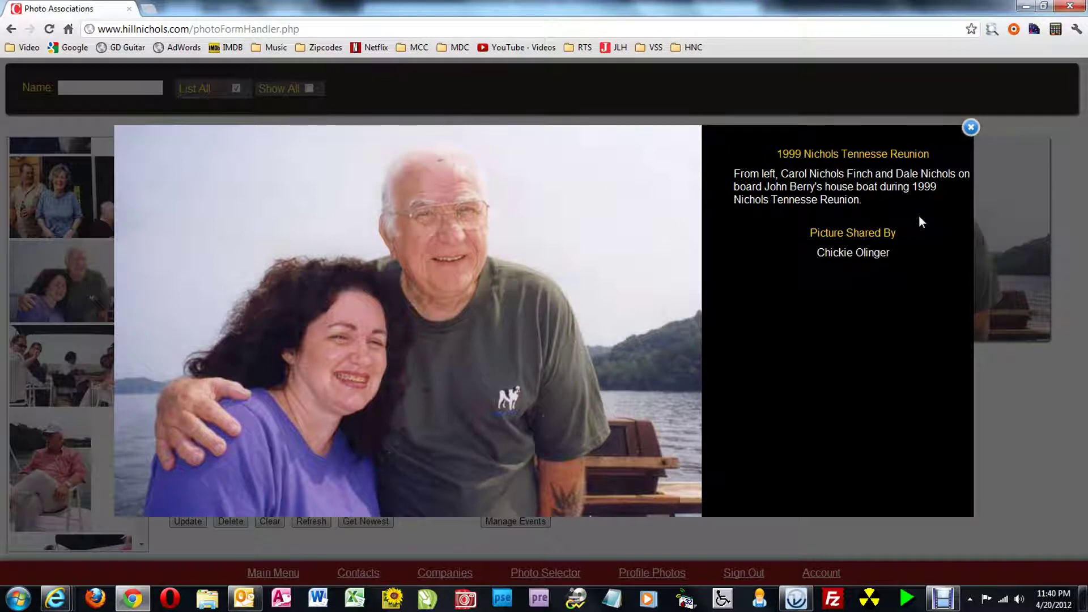
Close the photo preview and go back to the Description box on the edit form
click(970, 129)
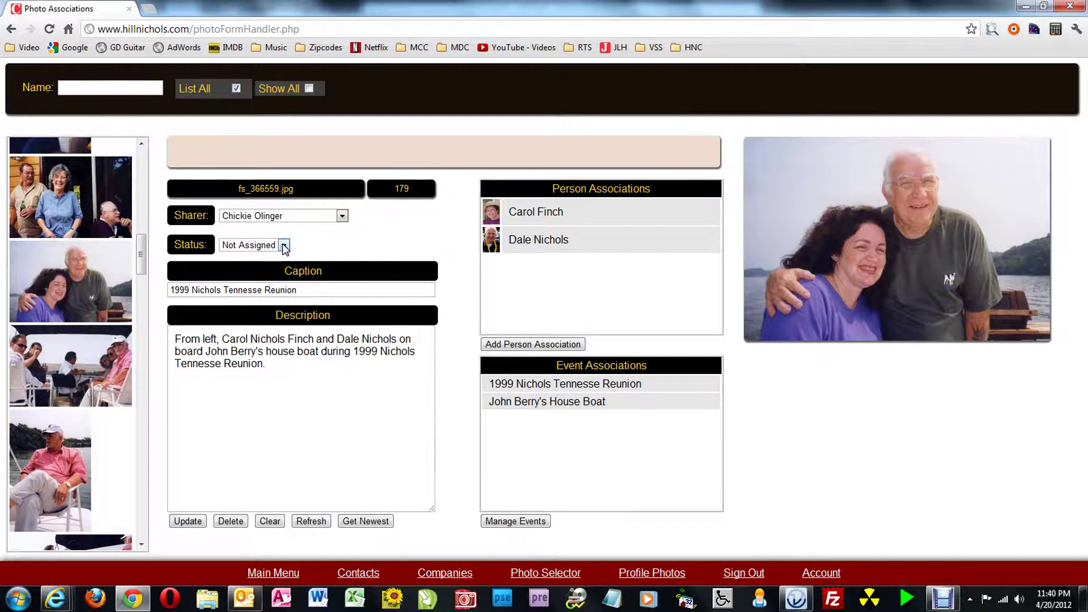
click(282, 406)
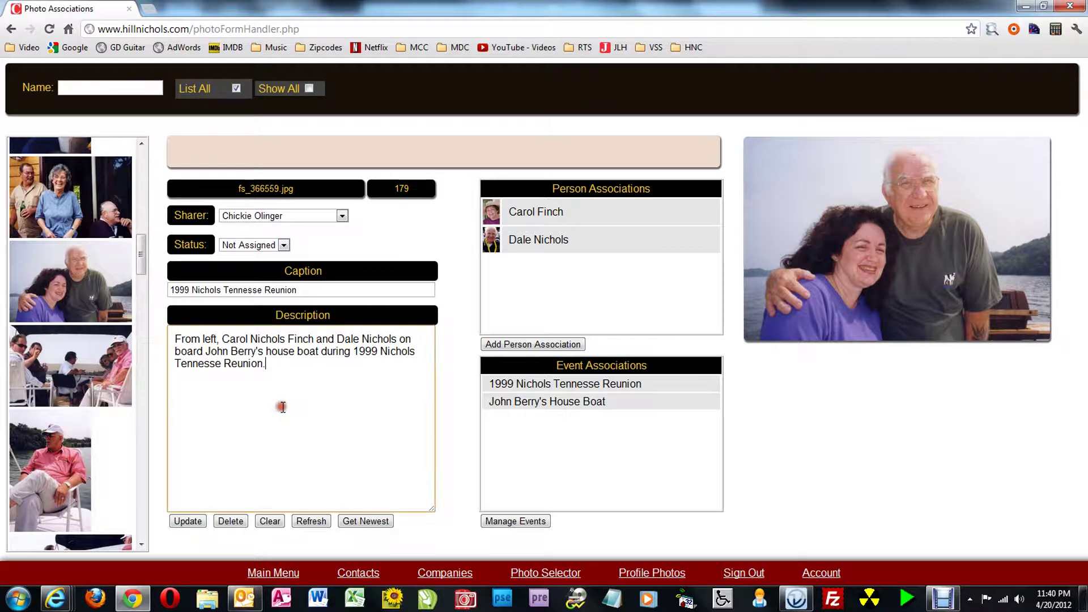